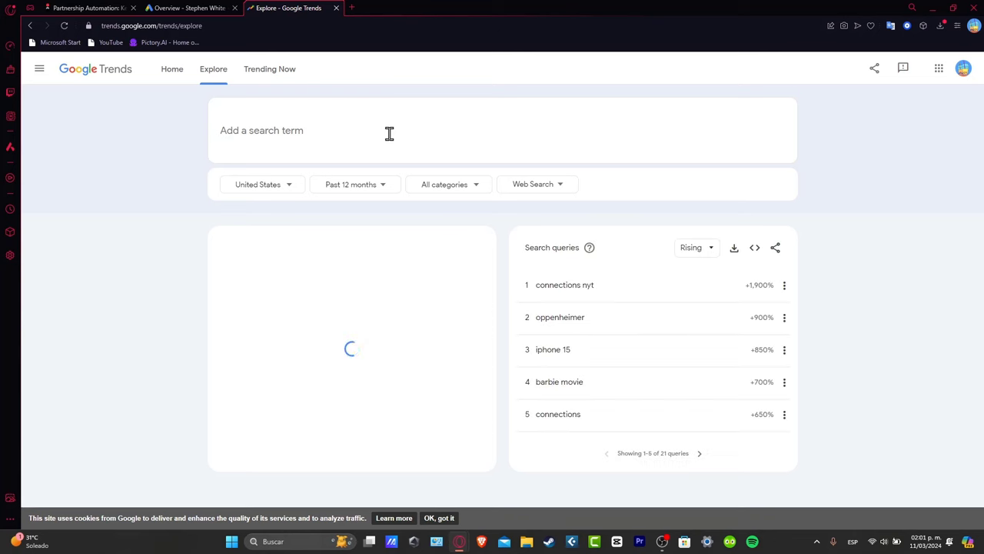
Look up the Sock (Clothing) topic in Google Trends and review its interest over time and by subregion in the United States.
{"action": "type", "text": "socks"}
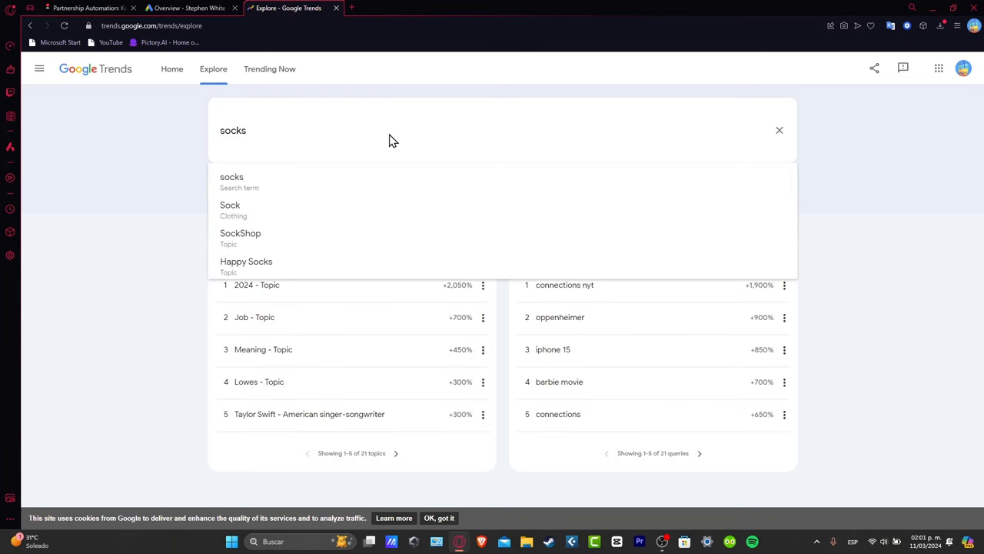
{"action": "left_click", "coordinate": [367, 209]}
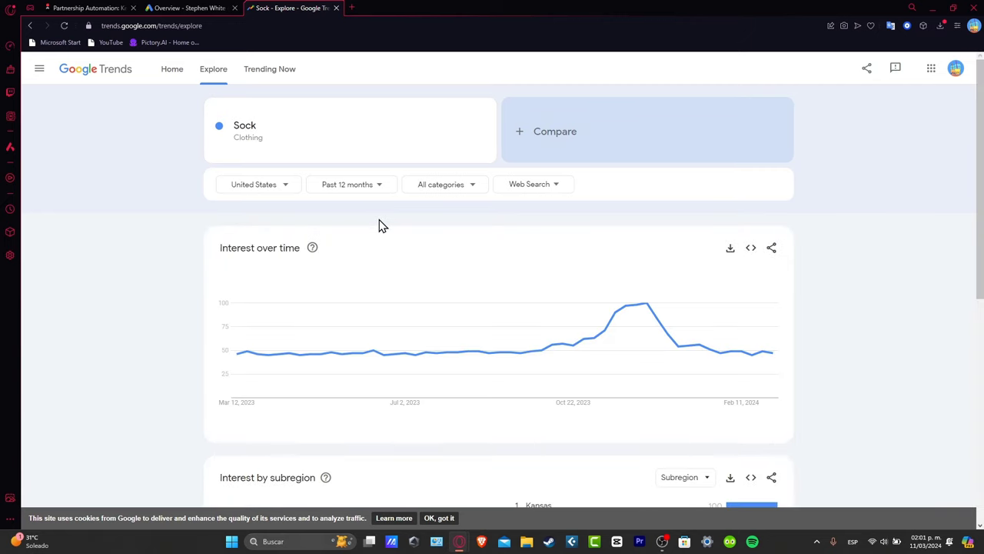
{"action": "scroll", "coordinate": [483, 253], "scroll_direction": "down", "scroll_amount": 5}
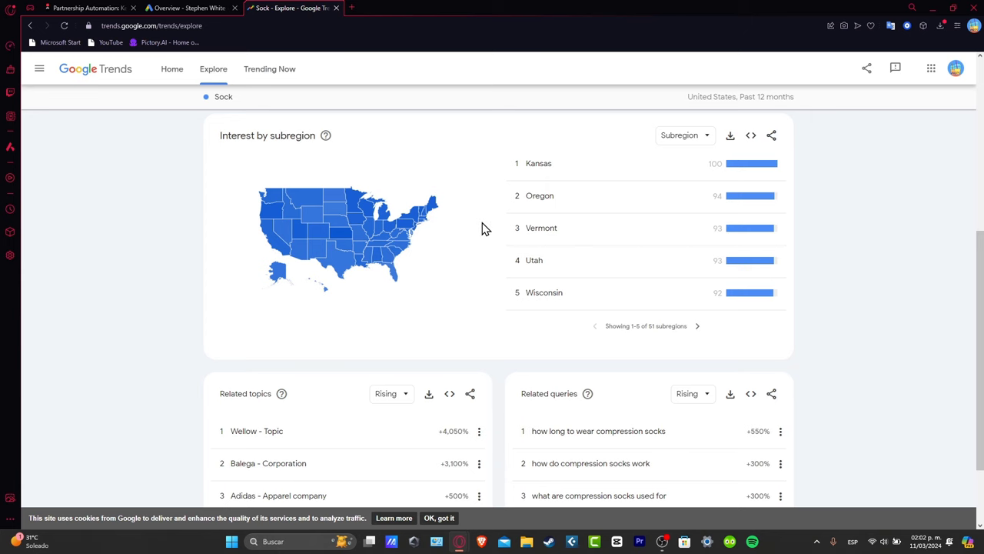
{"action": "left_click", "coordinate": [188, 8]}
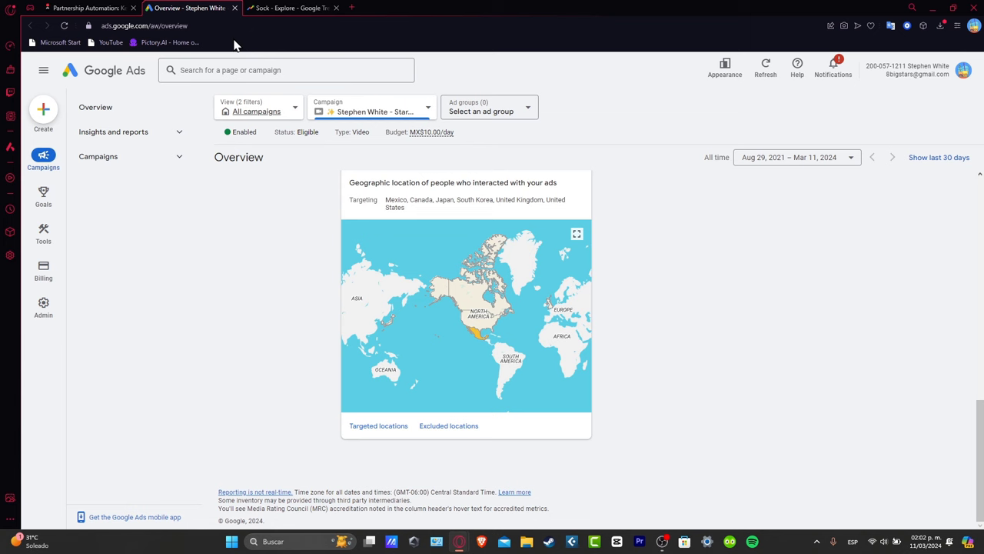
{"action": "left_click", "coordinate": [309, 8]}
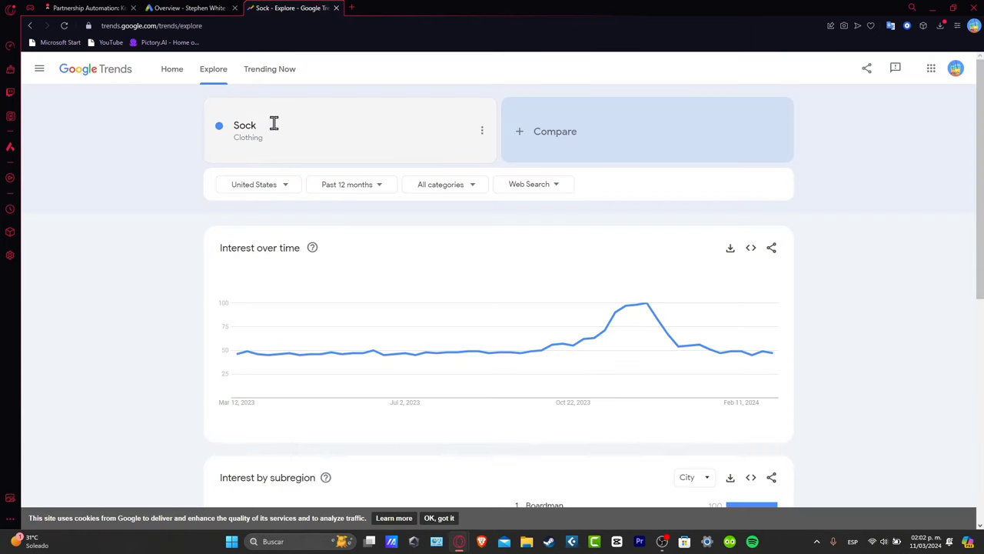
Switch to the impact.com home page and read through its partnership management overview.
{"action": "left_click", "coordinate": [350, 9]}
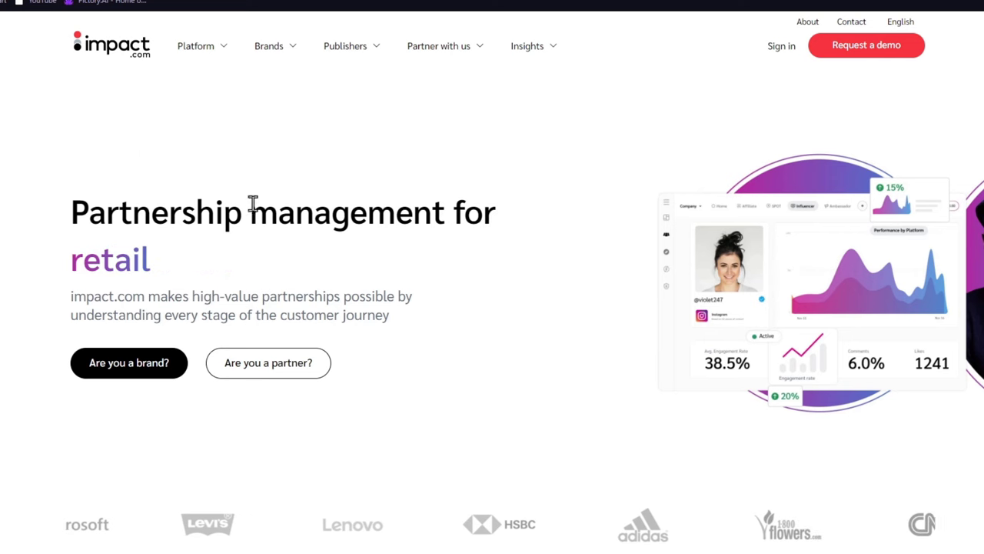
{"action": "scroll", "coordinate": [315, 338], "scroll_direction": "down", "scroll_amount": 5}
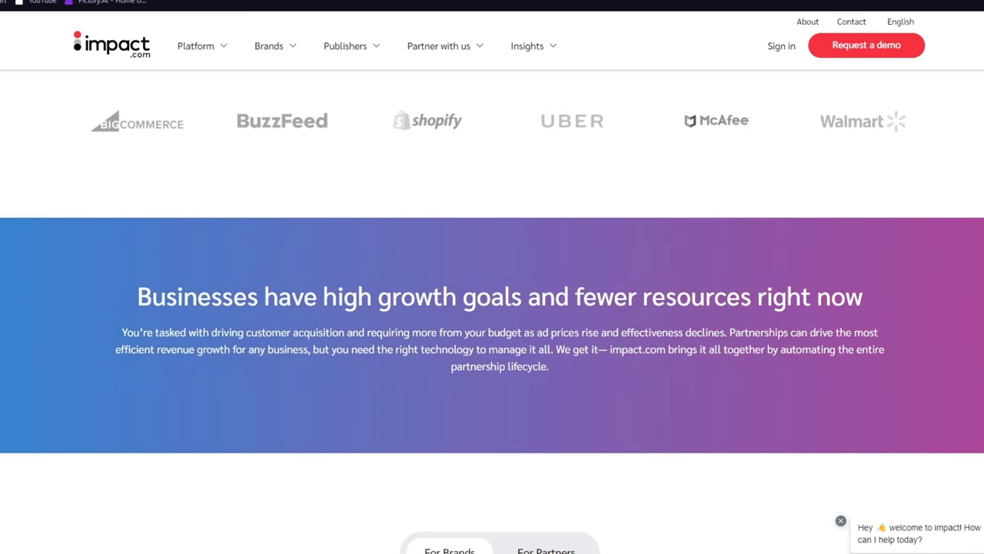
Open the copied Amazon link to the smiley-face embroidered socks in a new browser page.
{"action": "key", "text": "ctrl+t"}
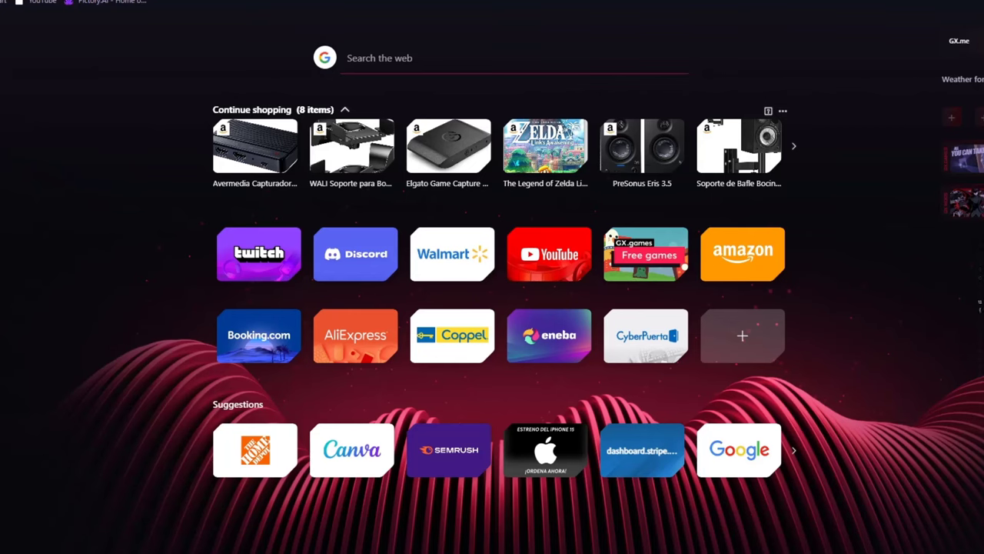
{"action": "key", "text": "ctrl+l"}
{"action": "type", "text": "google trends"}
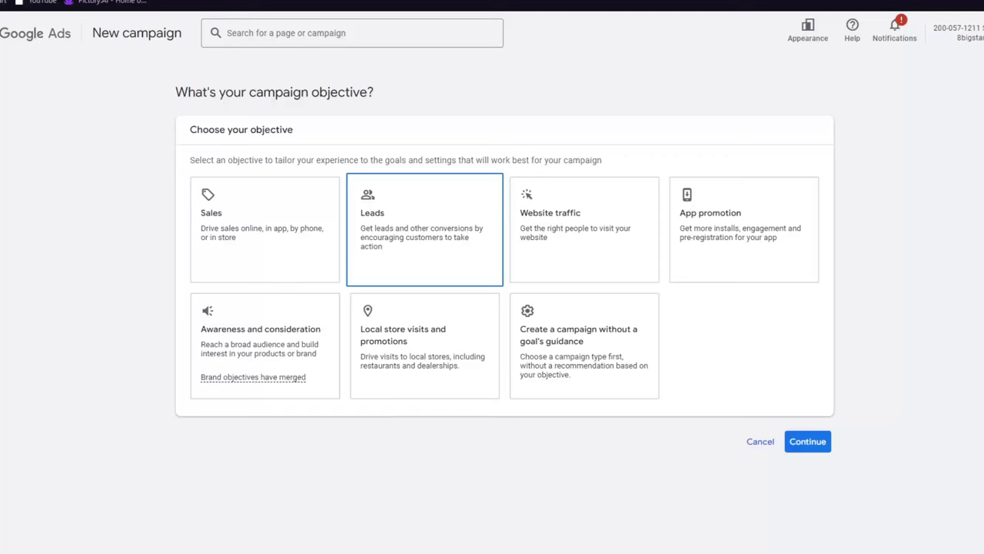
{"action": "key", "text": "ctrl+t"}
{"action": "key", "text": "ctrl+v"}
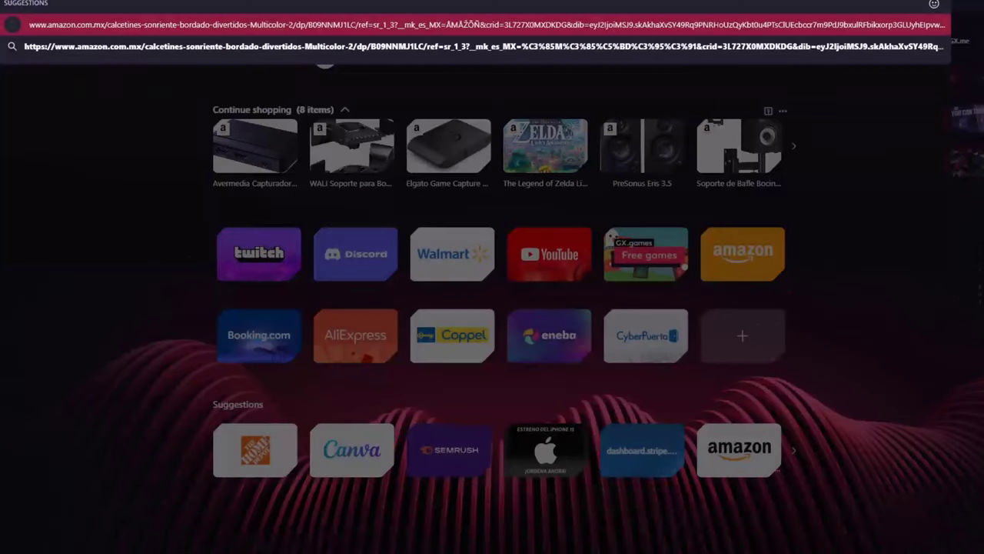
{"action": "key", "text": "Return"}
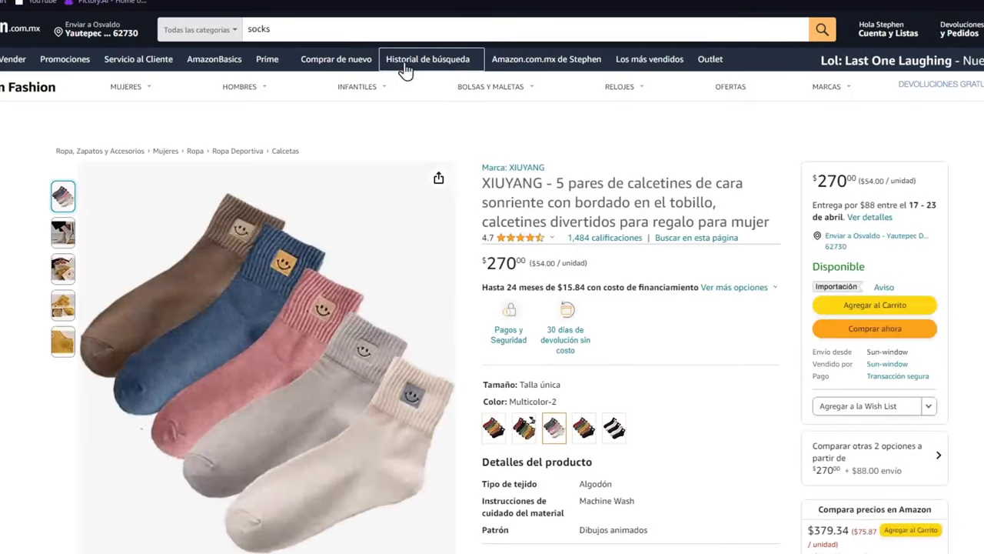
Examine the smiley socks' Amazon listing, including the photo of them being worn and the embroidery detail image.
{"action": "scroll", "coordinate": [544, 147], "scroll_direction": "down", "scroll_amount": 3}
{"action": "scroll", "coordinate": [544, 147], "scroll_direction": "up", "scroll_amount": 3}
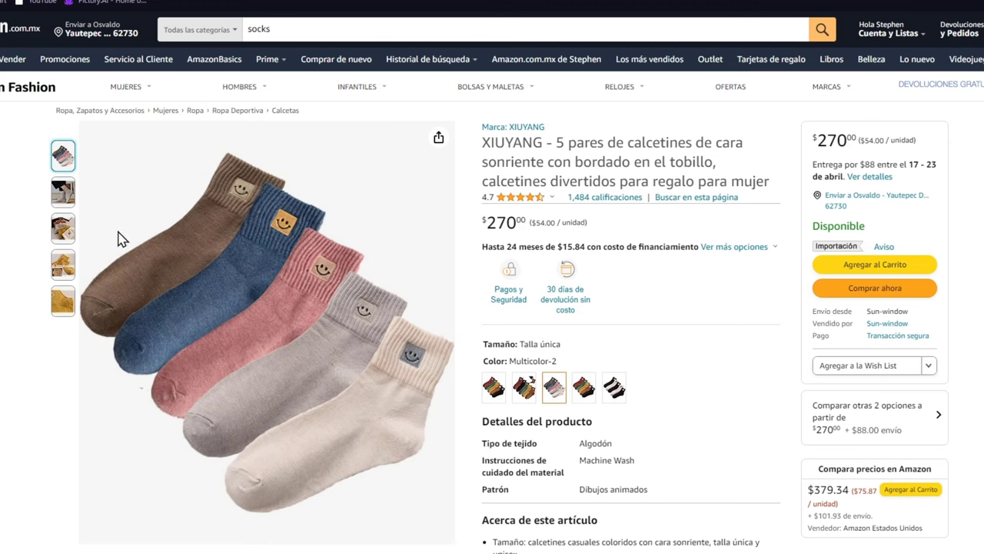
{"action": "left_click", "coordinate": [63, 192]}
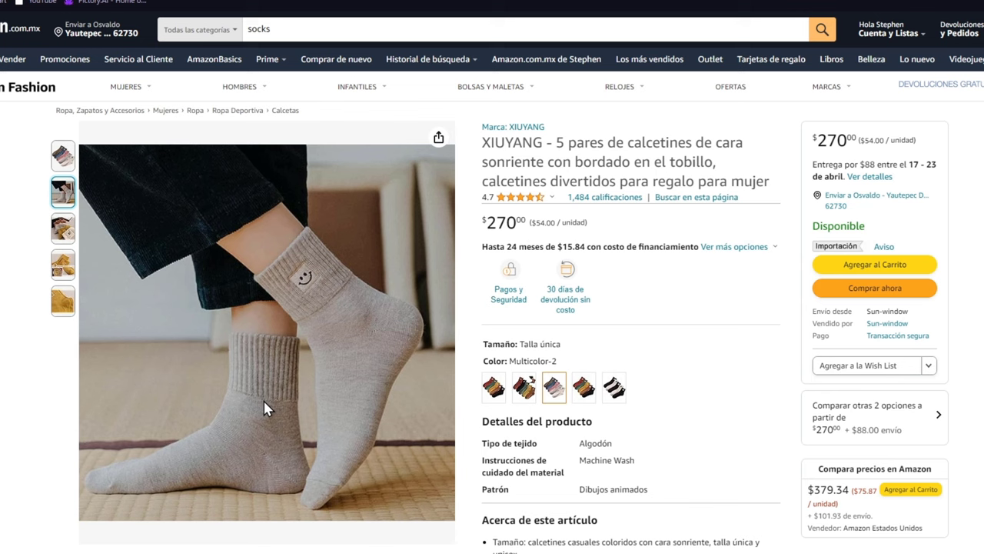
{"action": "left_click", "coordinate": [65, 269]}
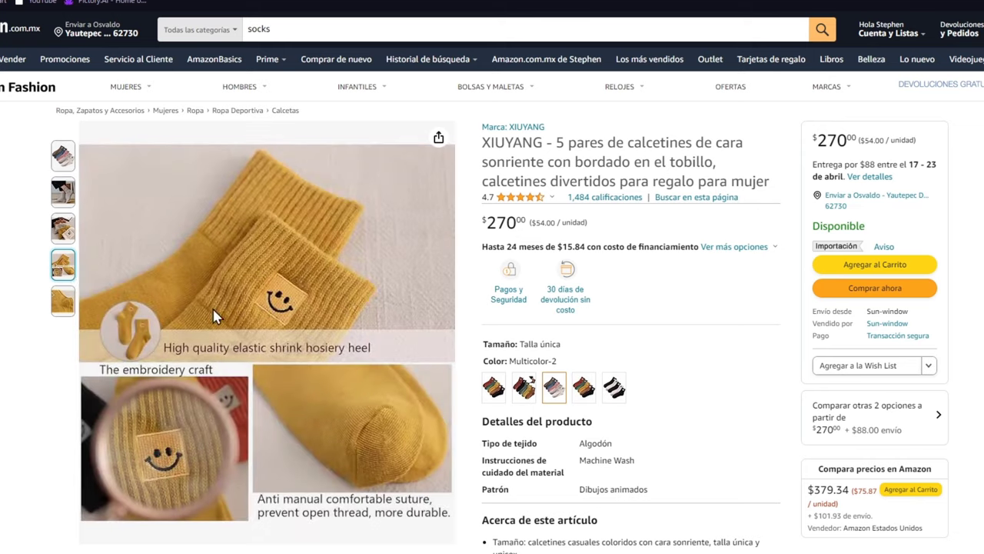
{"action": "mouse_move", "coordinate": [63, 206]}
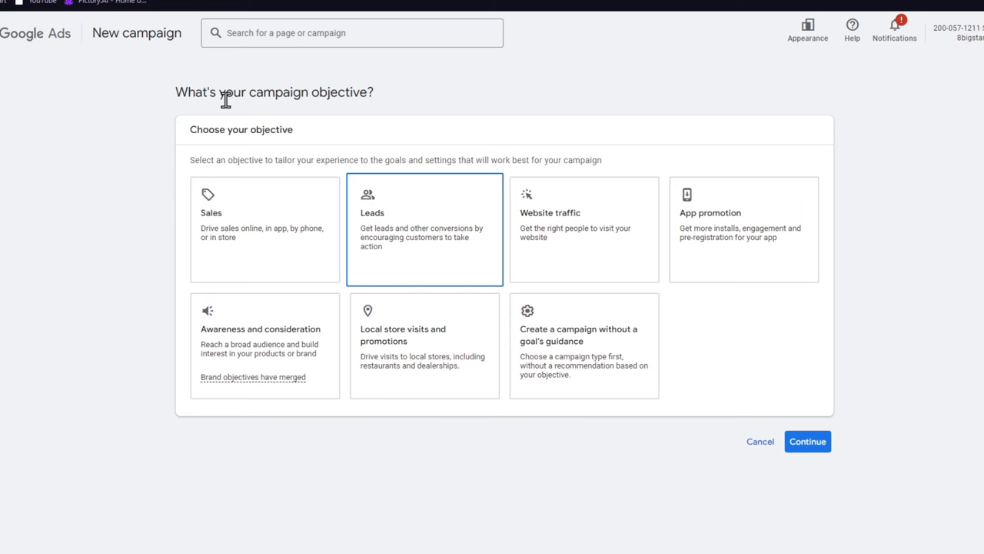
In the new Google Ads campaign, choose Sales as the objective and add Engagements as a conversion goal.
{"action": "left_click_drag", "start_coordinate": [292, 129], "coordinate": [239, 131]}
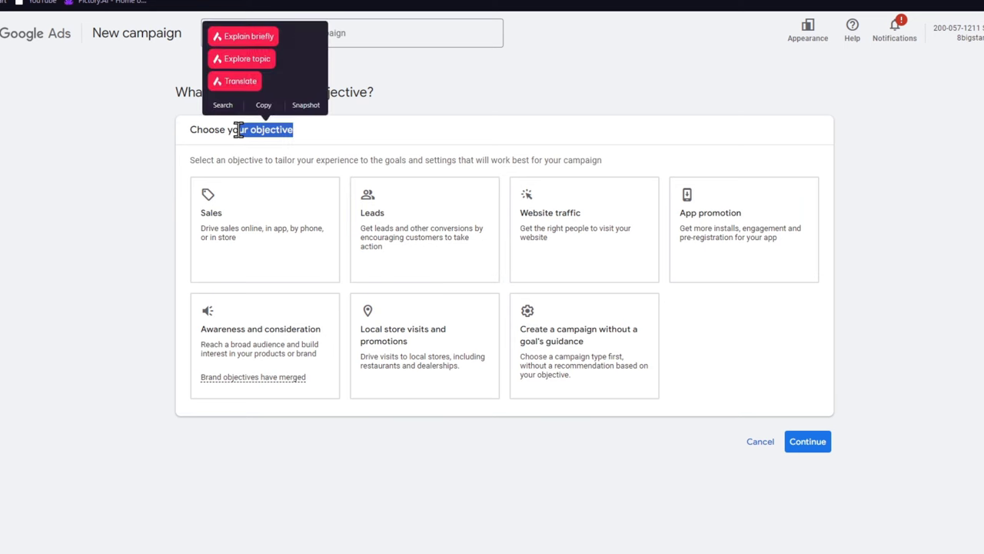
{"action": "left_click", "coordinate": [264, 231]}
{"action": "scroll", "coordinate": [762, 422], "scroll_direction": "down", "scroll_amount": 2}
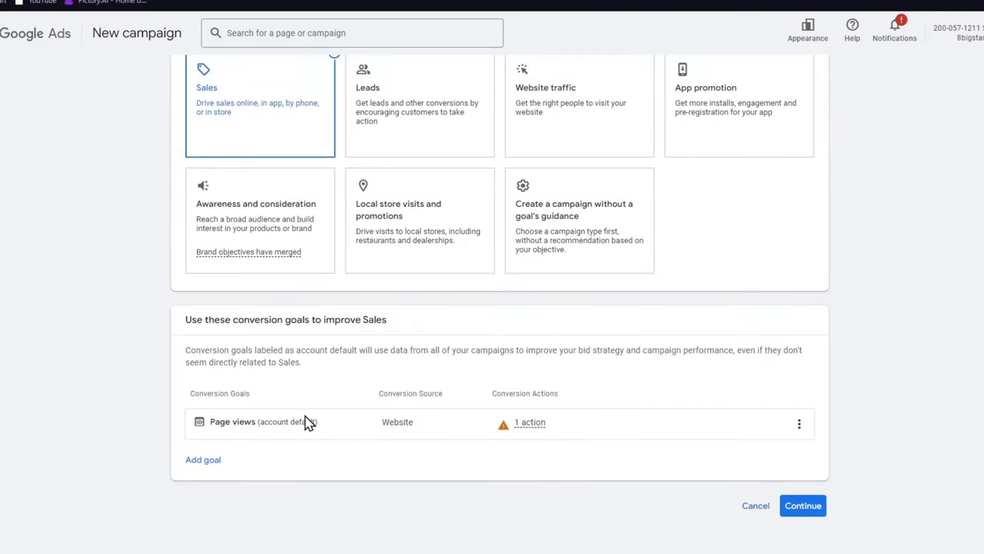
{"action": "left_click", "coordinate": [202, 459]}
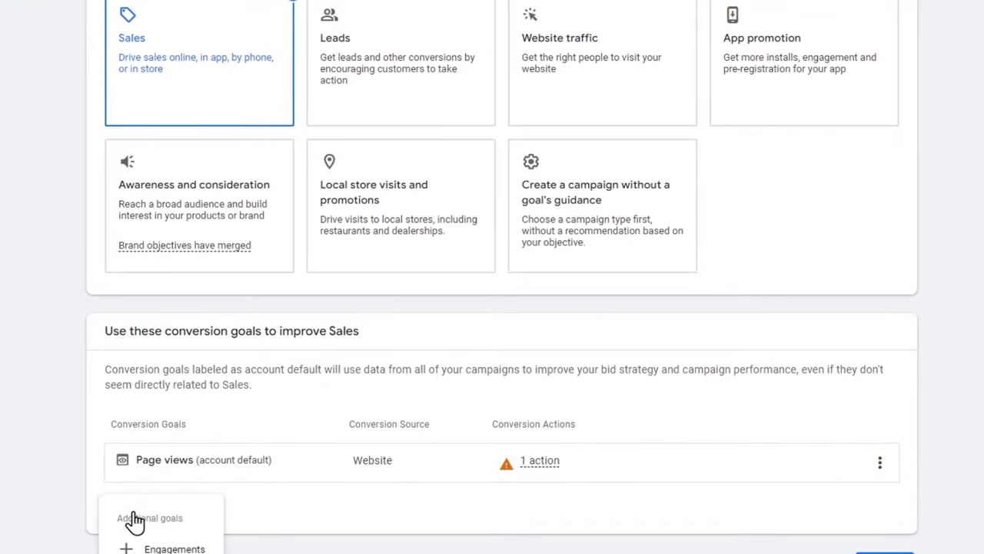
{"action": "left_click", "coordinate": [175, 548]}
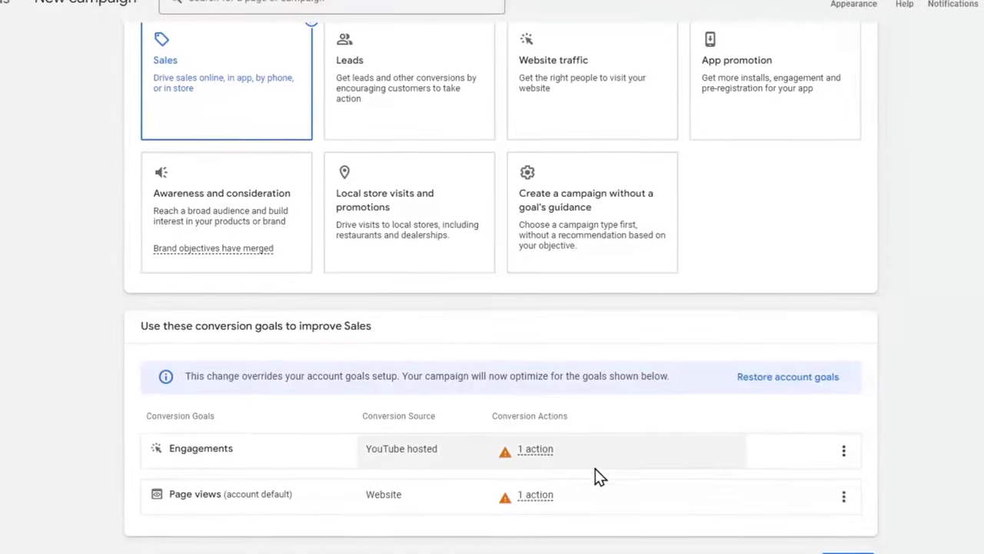
{"action": "mouse_move", "coordinate": [564, 499]}
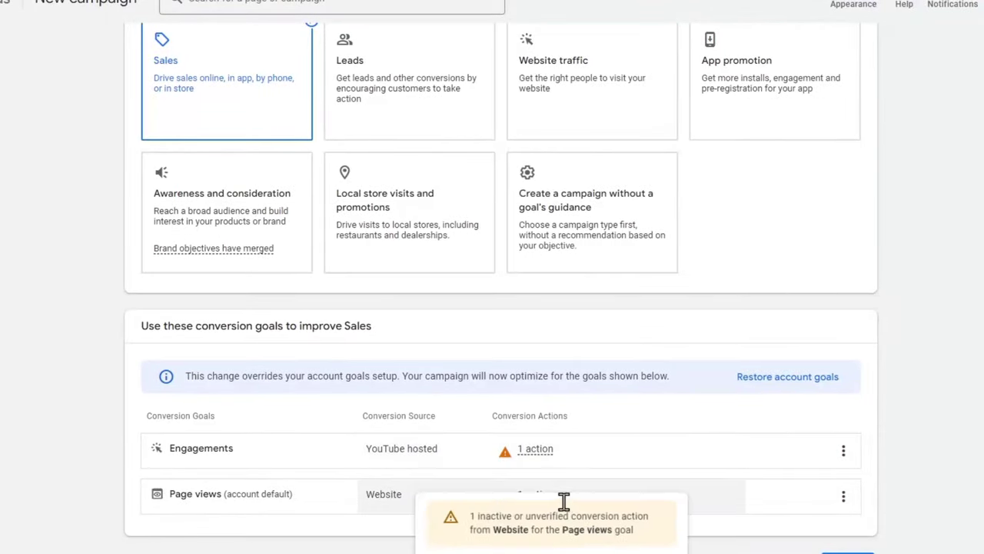
Choose Search as the campaign type, after trying out Performance Max and Shopping.
{"action": "scroll", "coordinate": [564, 499], "scroll_direction": "down", "scroll_amount": 1}
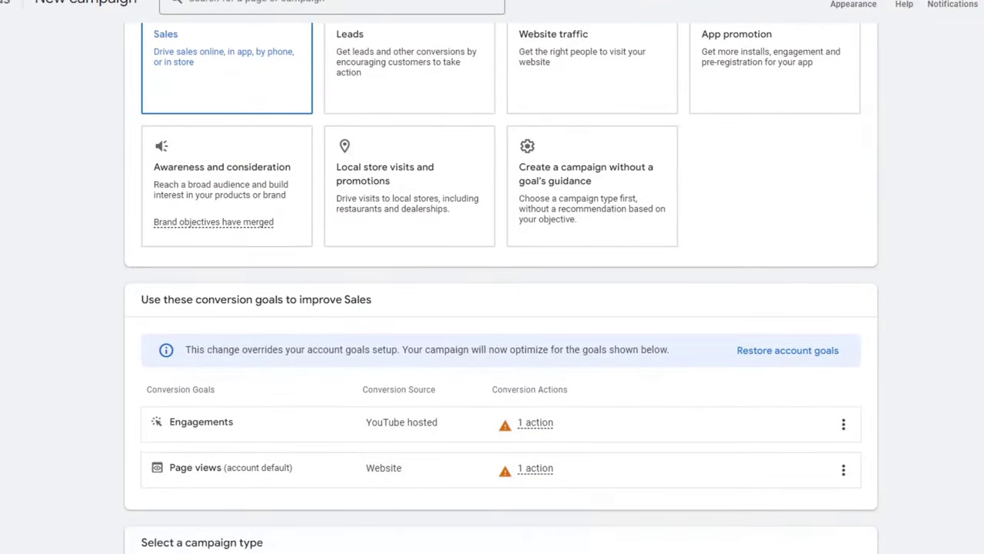
{"action": "scroll", "coordinate": [760, 510], "scroll_direction": "down", "scroll_amount": 5}
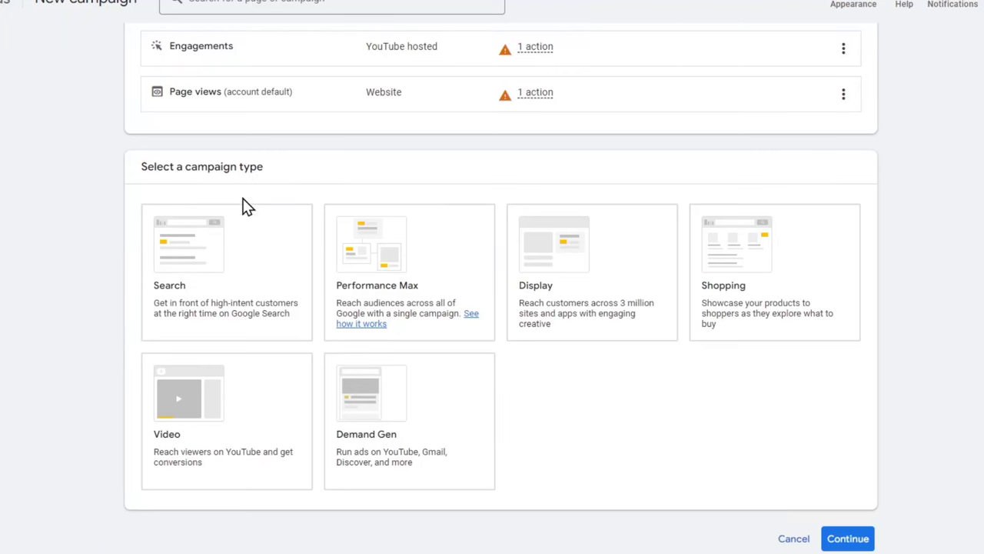
{"action": "left_click", "coordinate": [249, 315]}
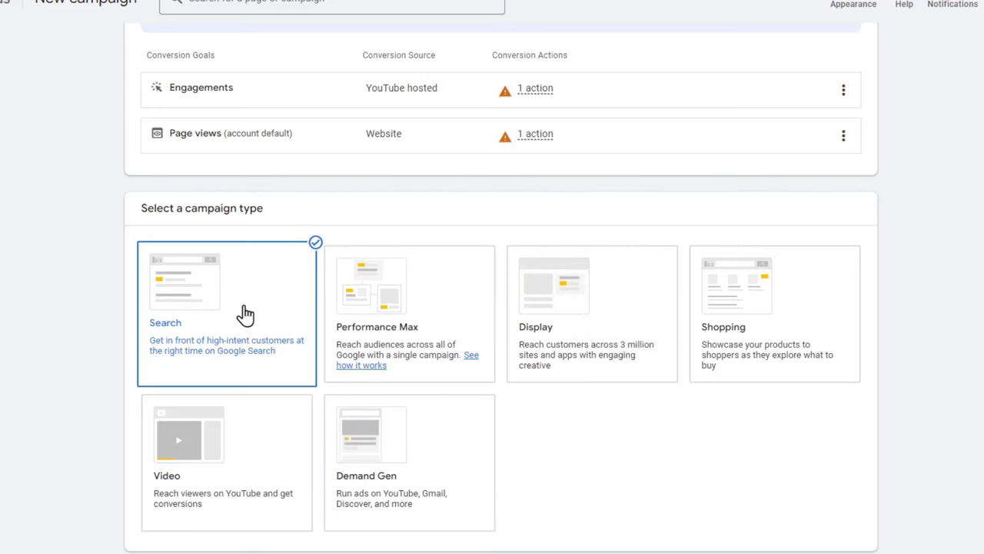
{"action": "left_click", "coordinate": [338, 332]}
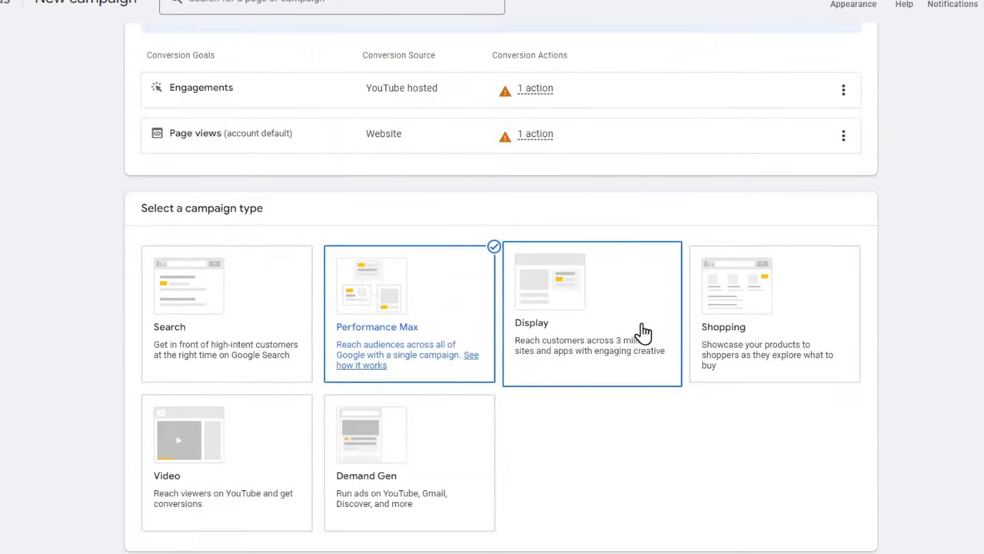
{"action": "left_click", "coordinate": [738, 305]}
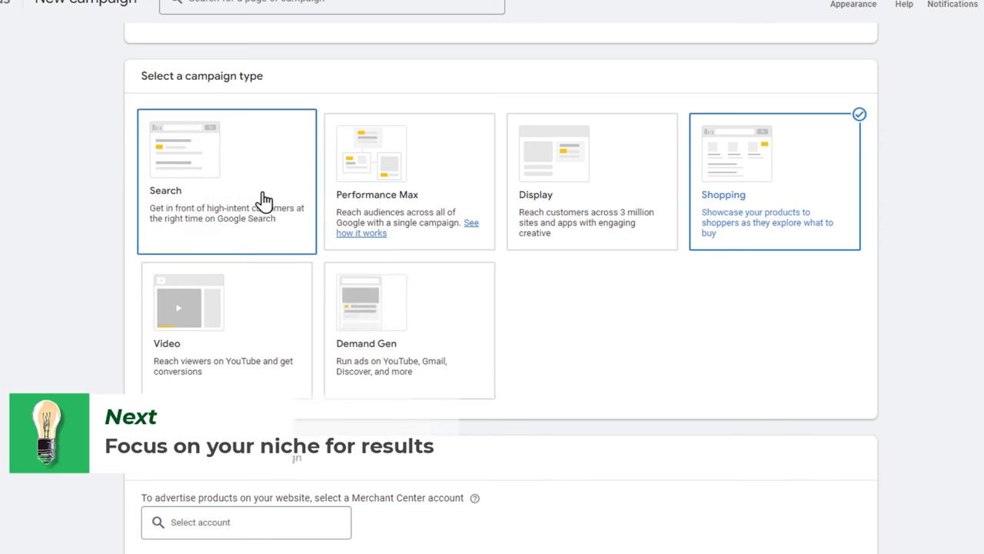
{"action": "left_click", "coordinate": [240, 169]}
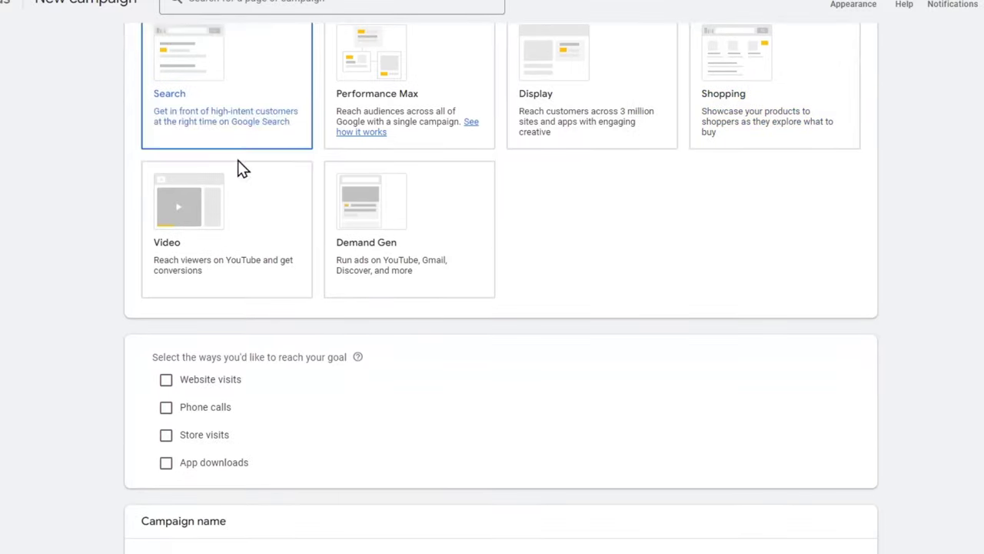
Enable Website visits as the way to reach the goal and enter the copied Amazon socks link as the business website.
{"action": "scroll", "coordinate": [246, 123], "scroll_direction": "down", "scroll_amount": 2}
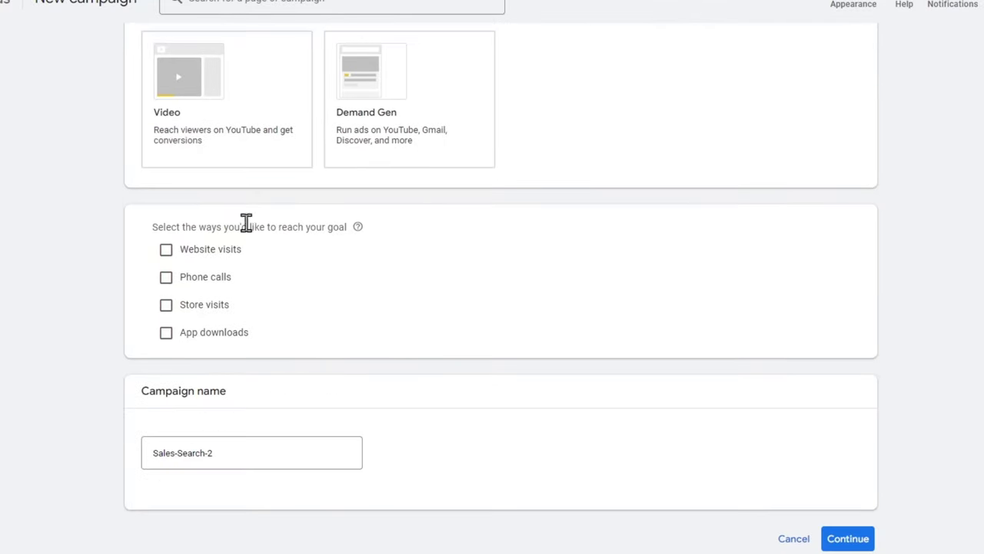
{"action": "left_click_drag", "start_coordinate": [225, 227], "coordinate": [313, 227]}
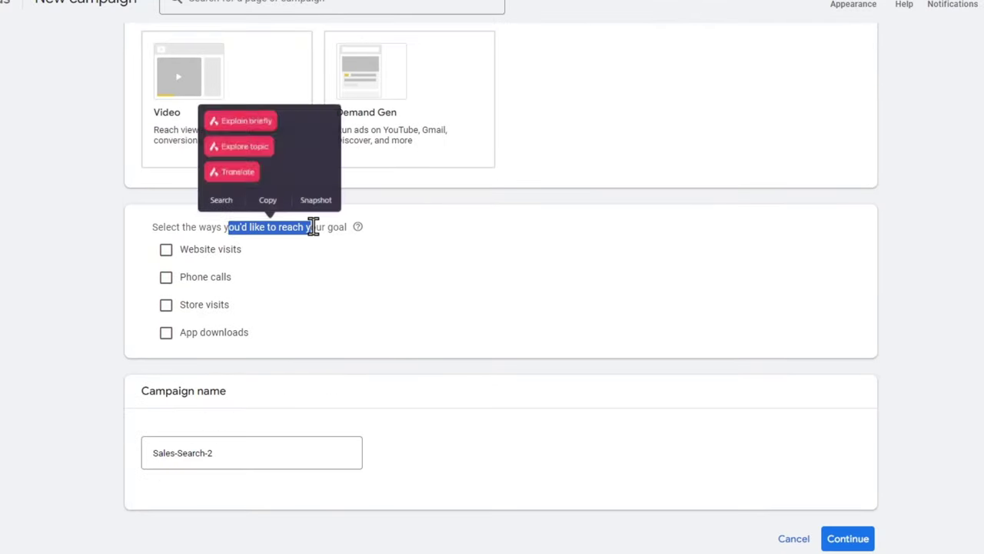
{"action": "left_click", "coordinate": [167, 252]}
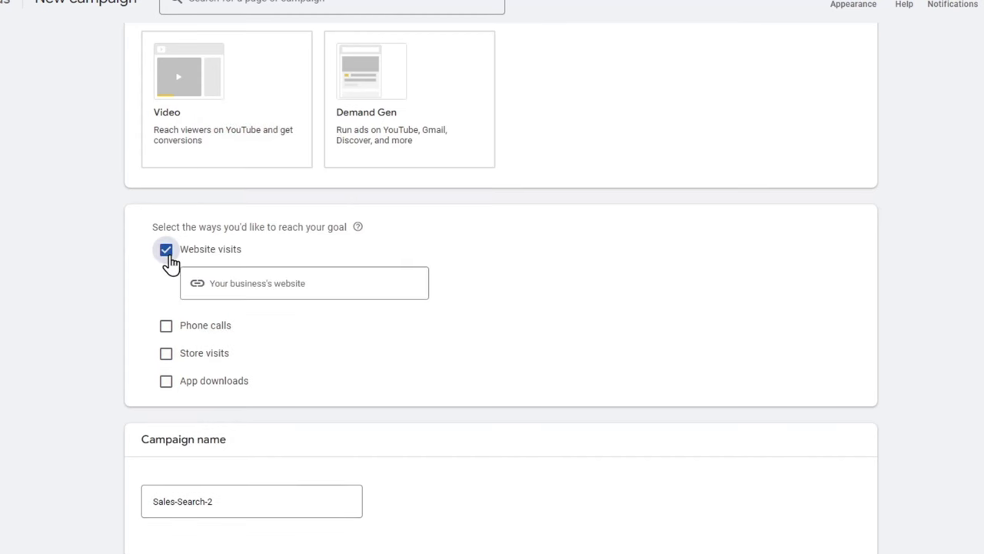
{"action": "left_click", "coordinate": [305, 286]}
{"action": "key", "text": "ctrl+v"}
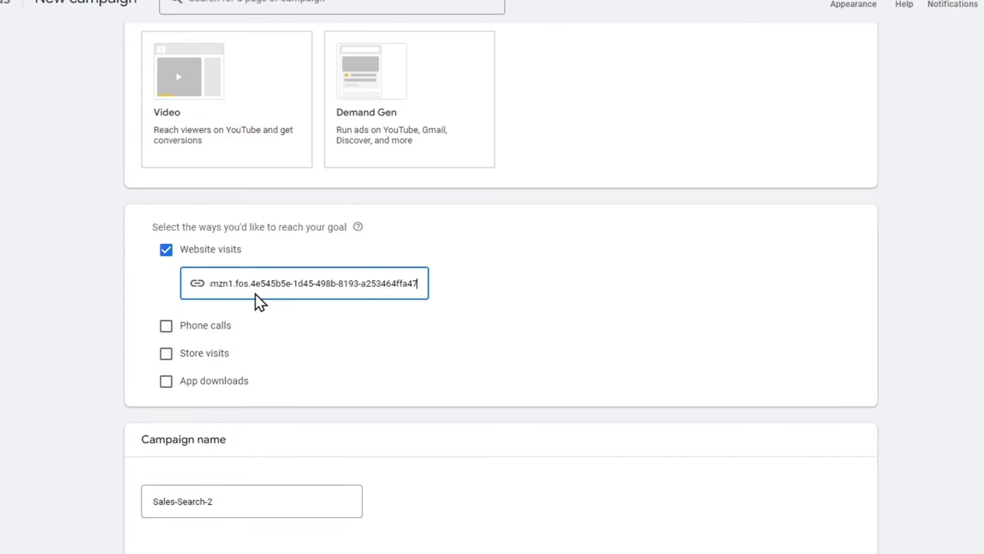
{"action": "left_click_drag", "start_coordinate": [327, 280], "coordinate": [483, 327]}
{"action": "scroll", "coordinate": [559, 340], "scroll_direction": "down", "scroll_amount": 1}
Replace the default campaign name with "sm" and continue to the campaign settings.
{"action": "left_click", "coordinate": [230, 453]}
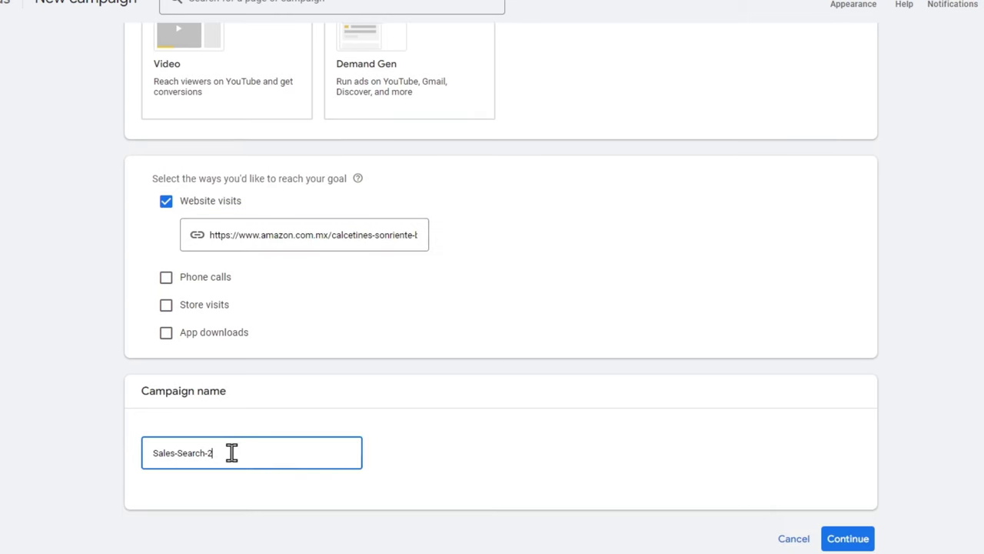
{"action": "key", "text": "ctrl+a"}
{"action": "type", "text": "sm"}
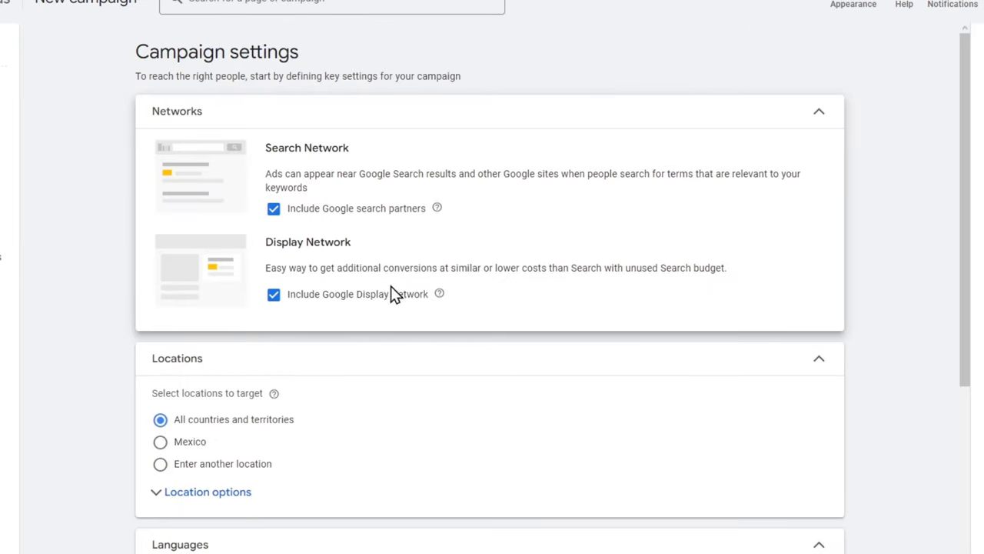
In Google Trends, break down the past 12 months of United States sock interest by subregion instead of by city.
{"action": "scroll", "coordinate": [392, 299], "scroll_direction": "down", "scroll_amount": 3}
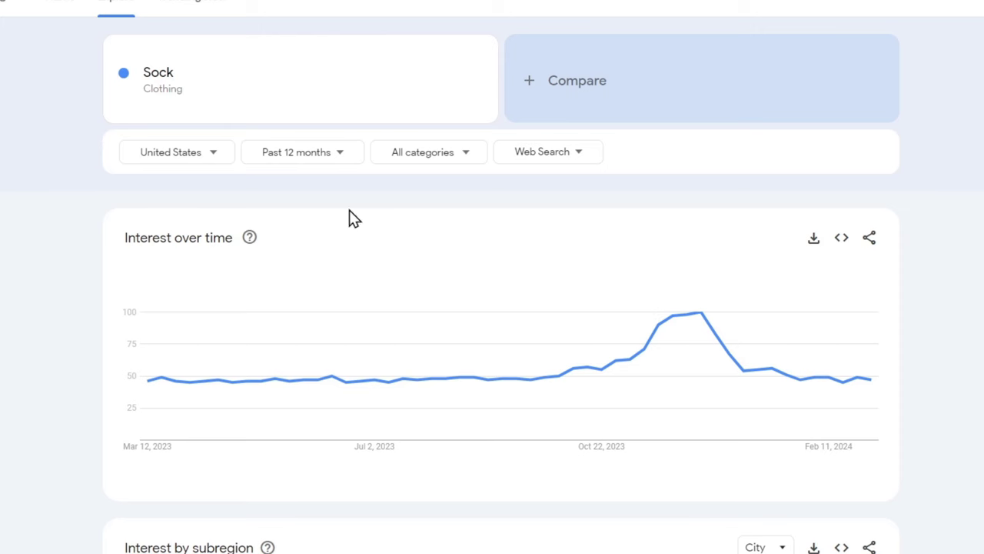
{"action": "scroll", "coordinate": [632, 310], "scroll_direction": "down", "scroll_amount": 3}
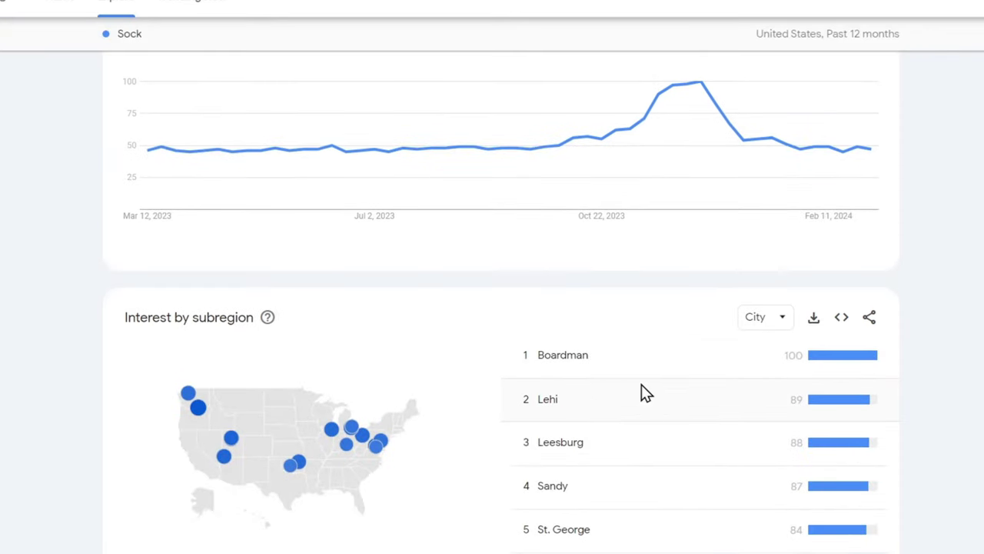
{"action": "left_click", "coordinate": [769, 321]}
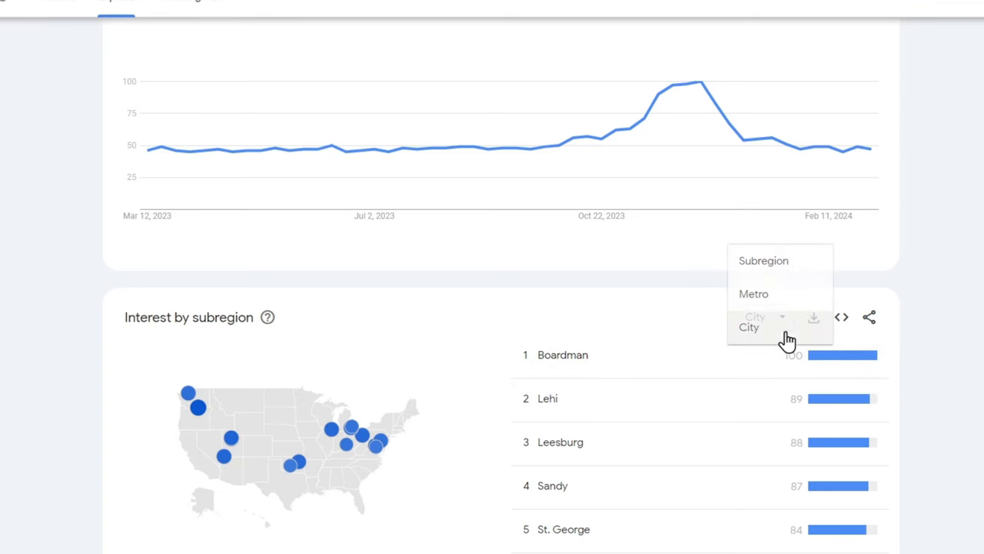
{"action": "left_click", "coordinate": [795, 265]}
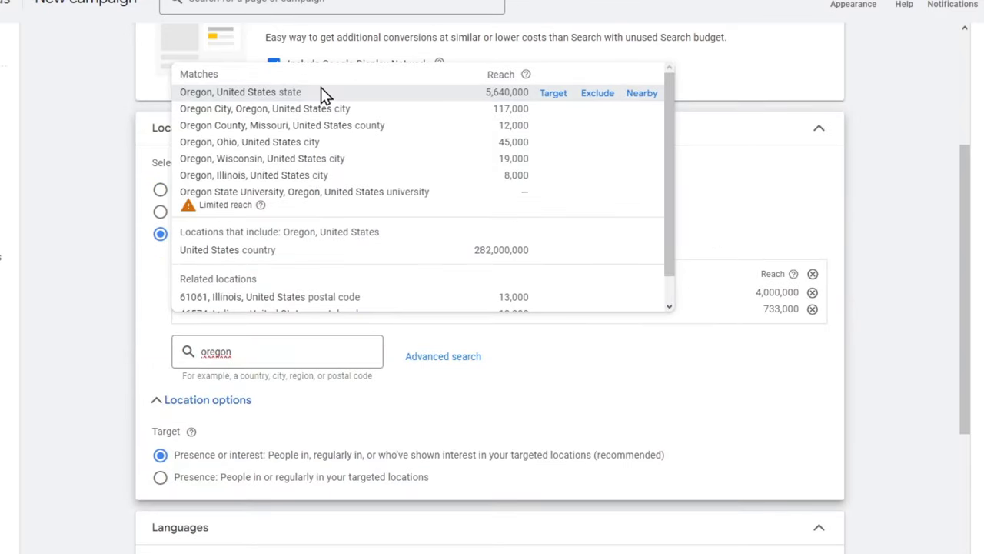
Add the state of Oregon to the campaign's targeted locations and expand the audience segments settings.
{"action": "left_click", "coordinate": [321, 91]}
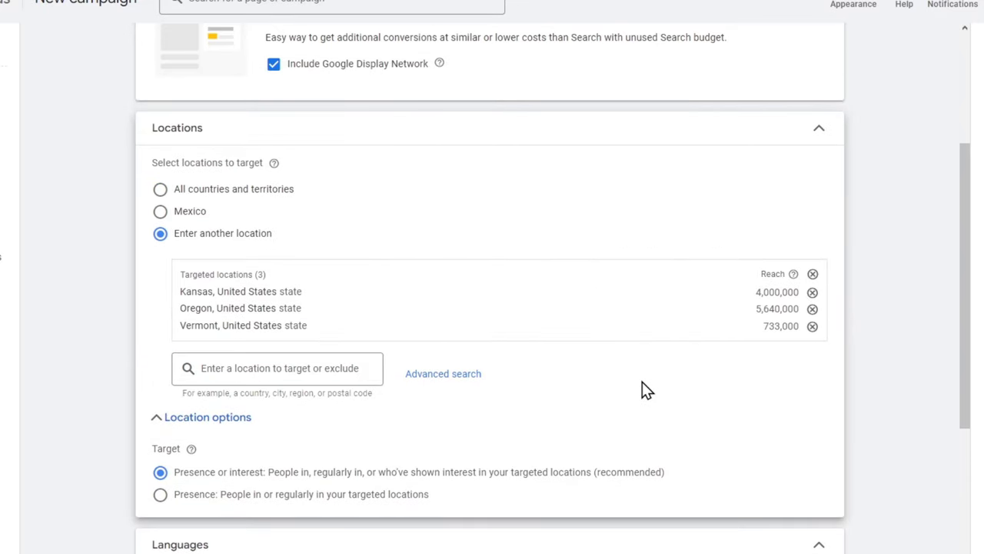
{"action": "scroll", "coordinate": [642, 388], "scroll_direction": "down", "scroll_amount": 3}
{"action": "scroll", "coordinate": [608, 408], "scroll_direction": "down", "scroll_amount": 2}
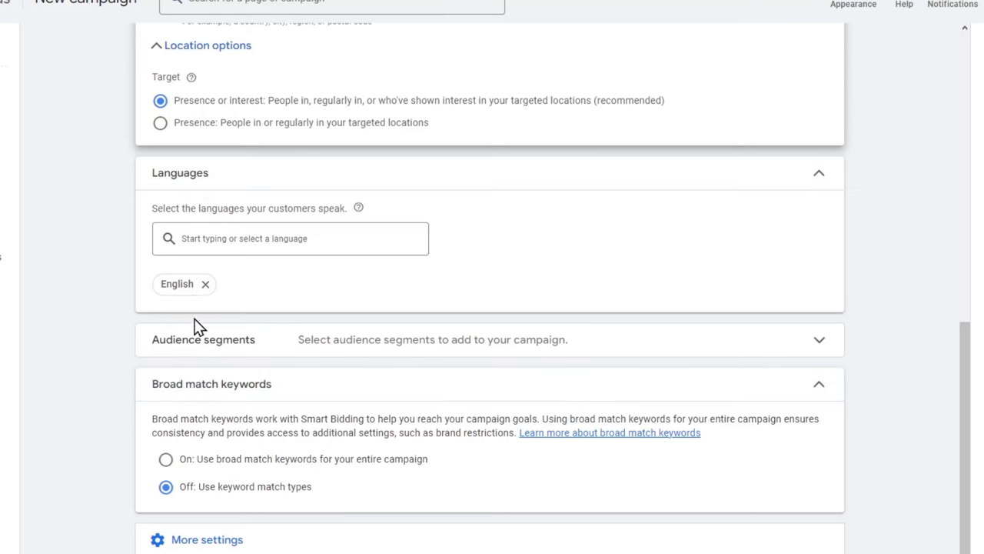
{"action": "left_click", "coordinate": [388, 352]}
{"action": "scroll", "coordinate": [625, 404], "scroll_direction": "down", "scroll_amount": 3}
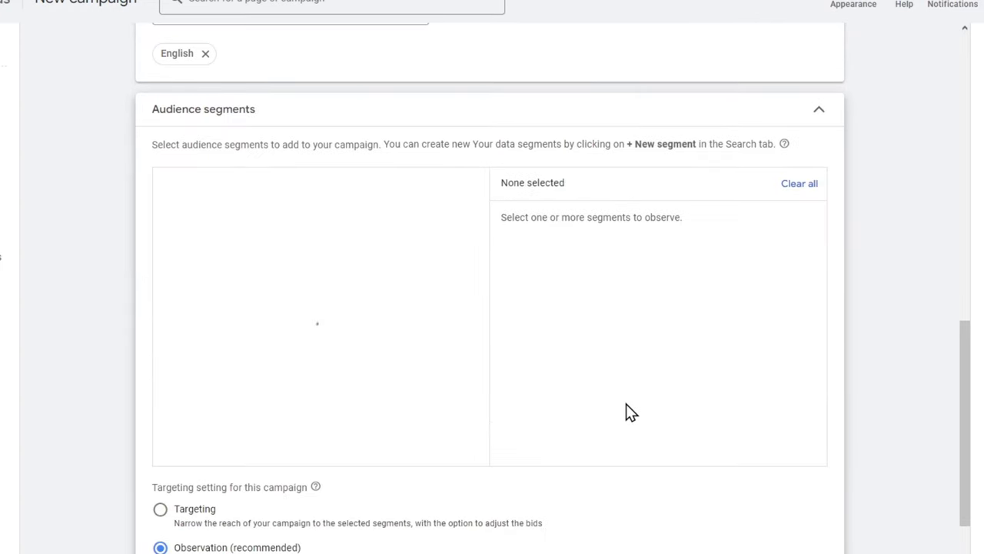
{"action": "scroll", "coordinate": [493, 432], "scroll_direction": "down", "scroll_amount": 3}
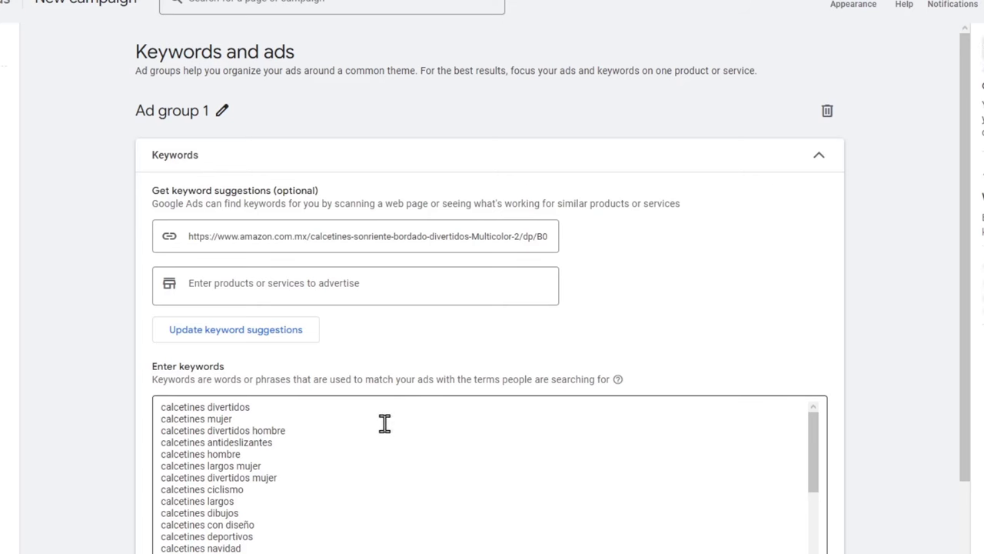
Review the suggested keywords for Ad group 1 and check the option to replace them with suggestions from the Amazon product link.
{"action": "scroll", "coordinate": [431, 461], "scroll_direction": "down", "scroll_amount": 3}
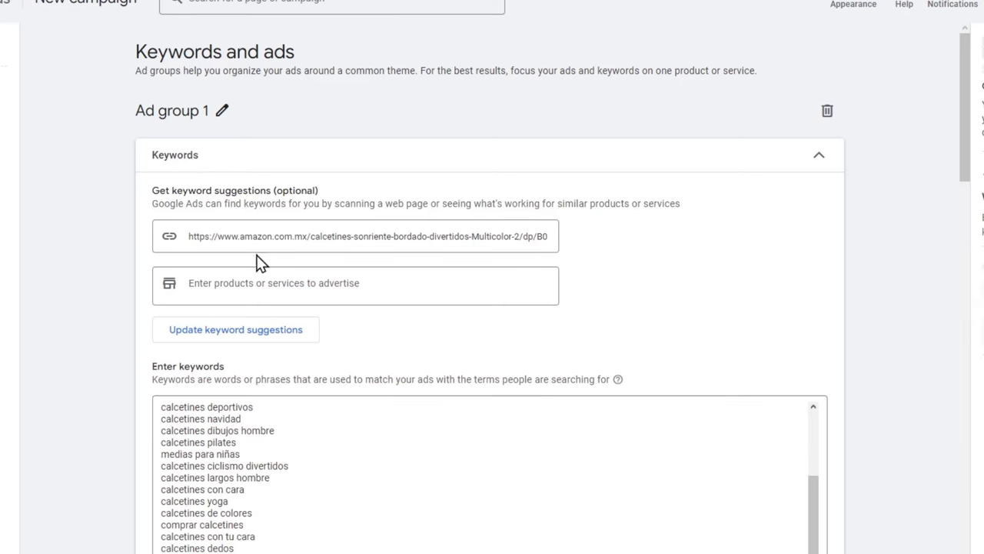
{"action": "left_click_drag", "start_coordinate": [197, 192], "coordinate": [325, 192]}
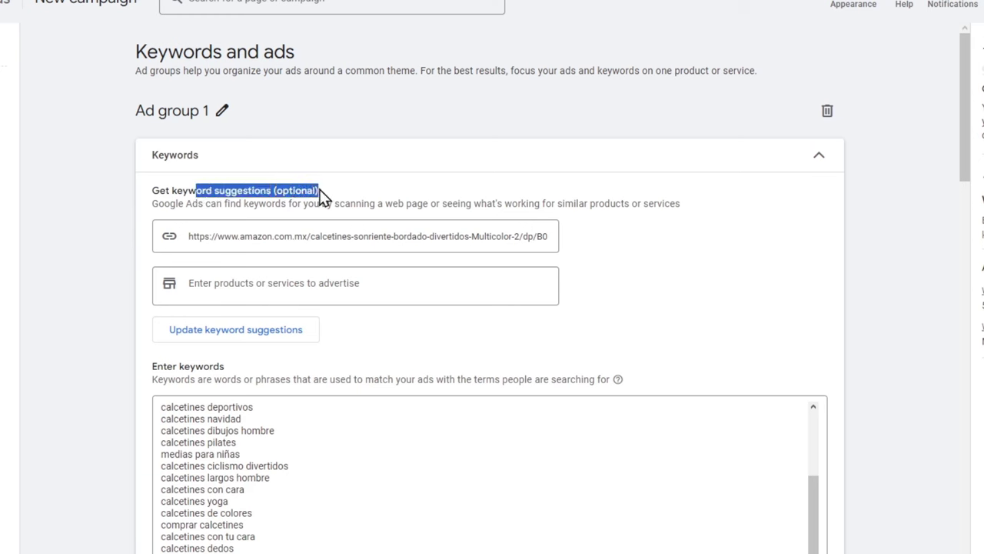
{"action": "left_click", "coordinate": [246, 329]}
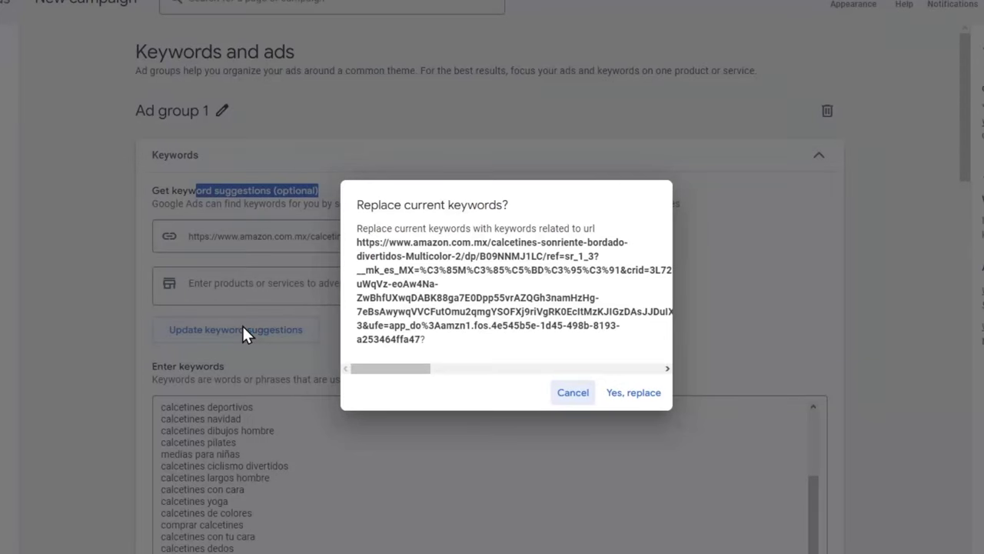
{"action": "left_click", "coordinate": [573, 392]}
{"action": "scroll", "coordinate": [892, 404], "scroll_direction": "down", "scroll_amount": 3}
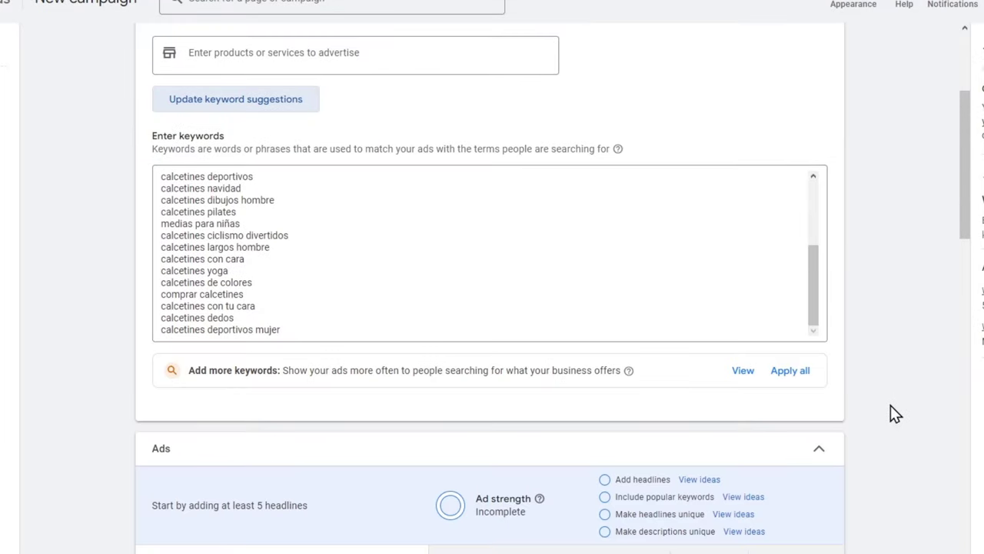
{"action": "left_click_drag", "start_coordinate": [318, 332], "coordinate": [82, 167]}
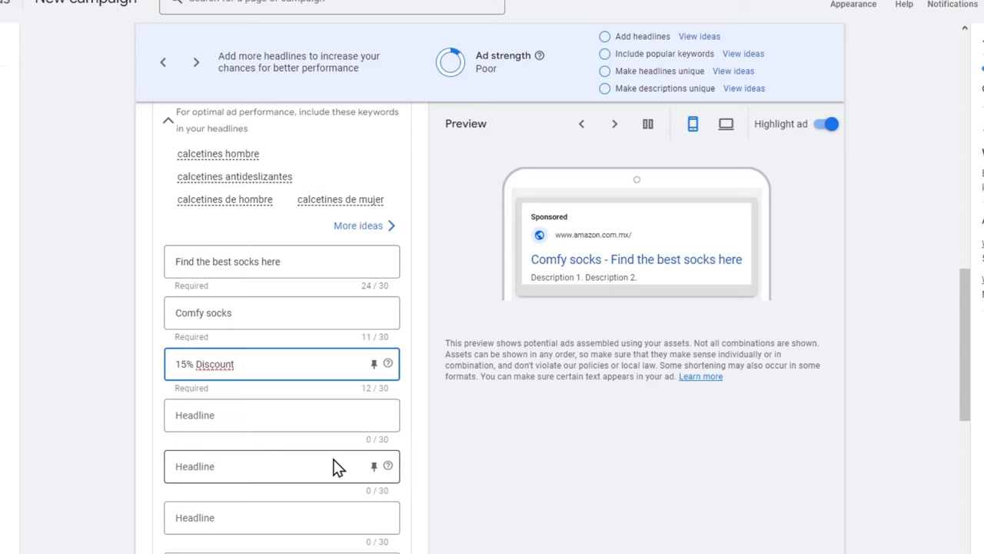
{"action": "scroll", "coordinate": [311, 465], "scroll_direction": "down", "scroll_amount": 3}
{"action": "left_click", "coordinate": [308, 476]}
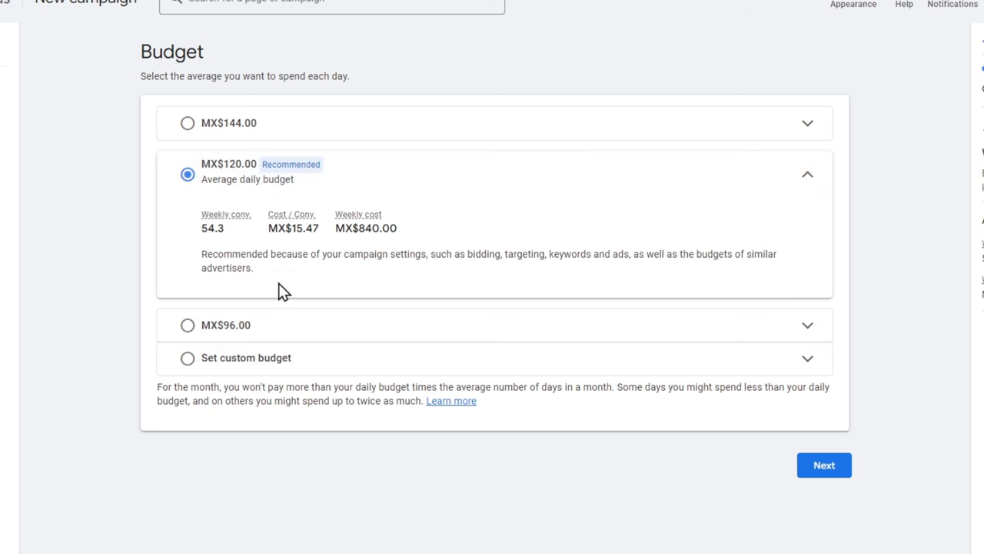
Choose a custom average daily budget for the campaign, after trying the MX$96.00 option, and set it to MX$23.
{"action": "left_click", "coordinate": [229, 329]}
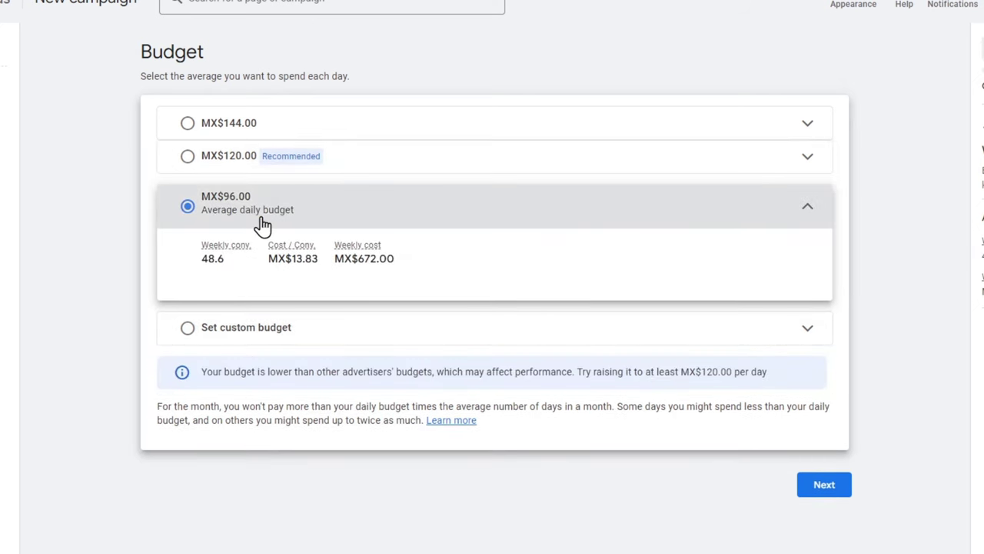
{"action": "left_click", "coordinate": [256, 329]}
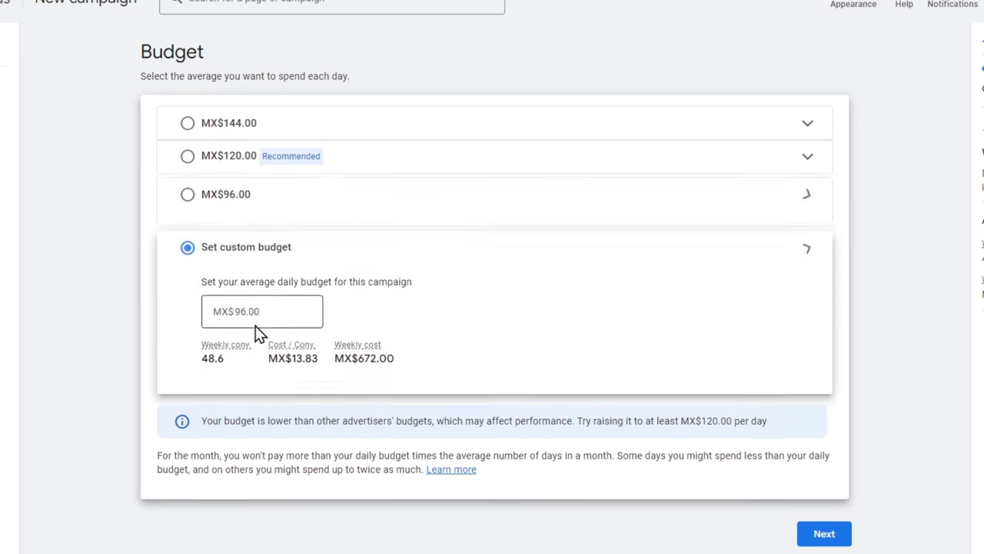
{"action": "left_click", "coordinate": [277, 297]}
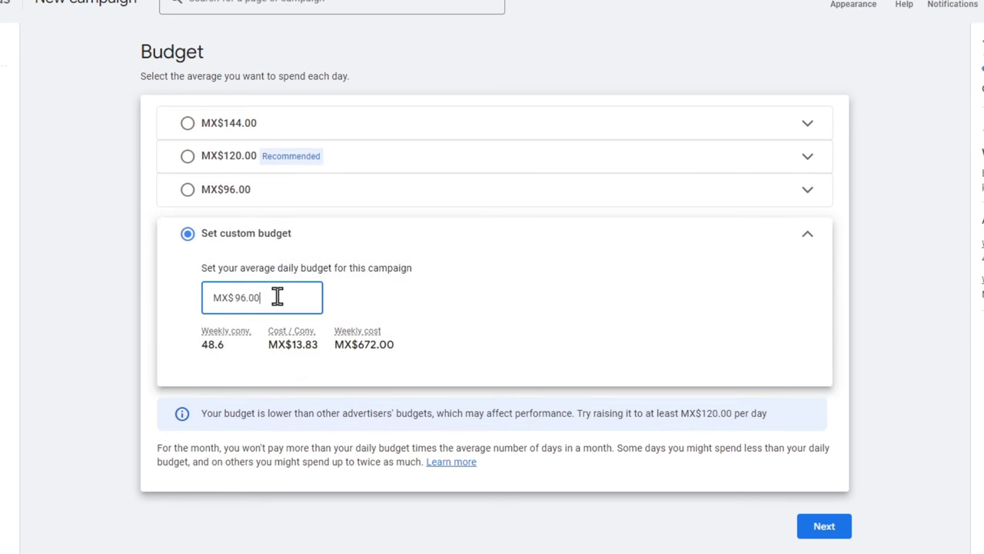
{"action": "double_click", "coordinate": [277, 297]}
{"action": "type", "text": "23"}
{"action": "left_click", "coordinate": [364, 513]}
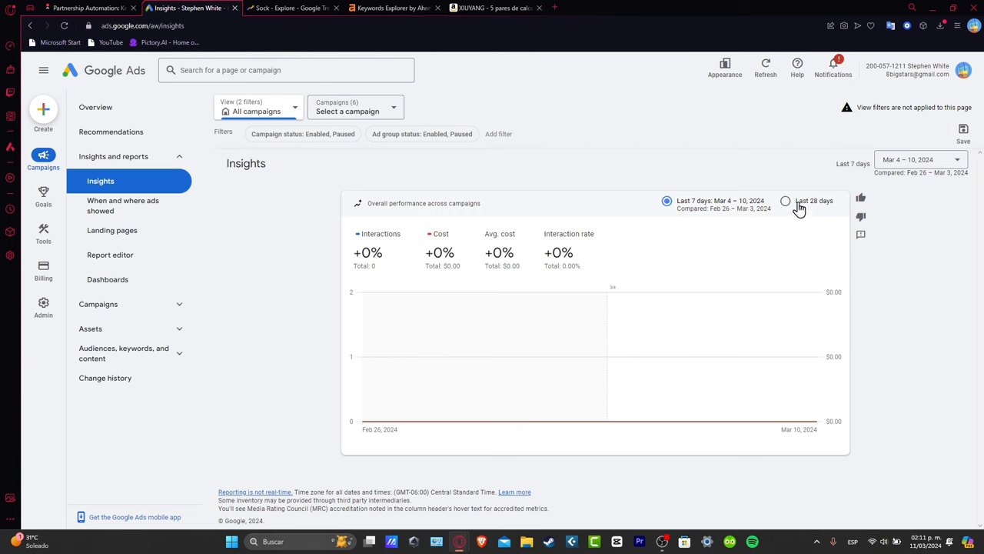
Open the account recommendations and expand the audiences, keywords and content section and the insights and reports section.
{"action": "left_click", "coordinate": [111, 131]}
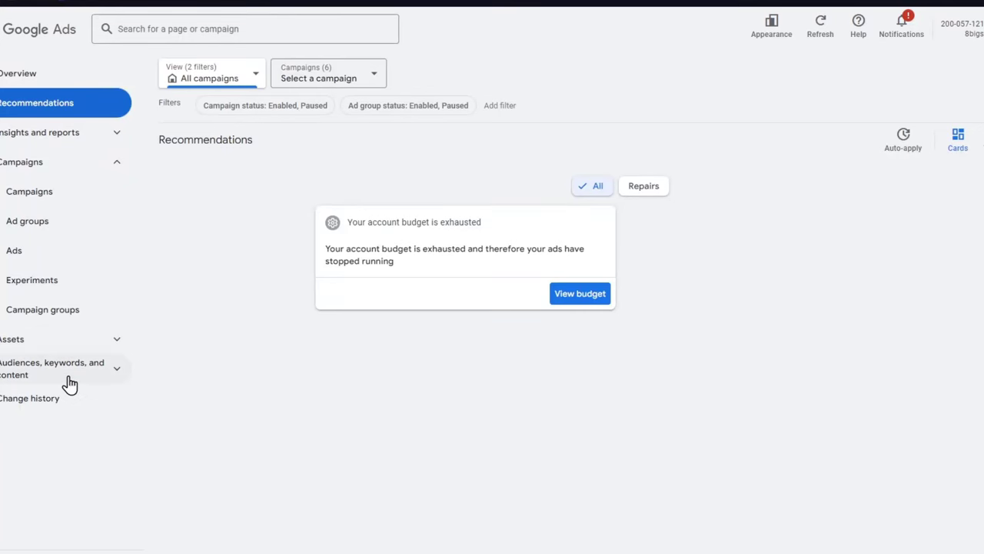
{"action": "left_click", "coordinate": [66, 383]}
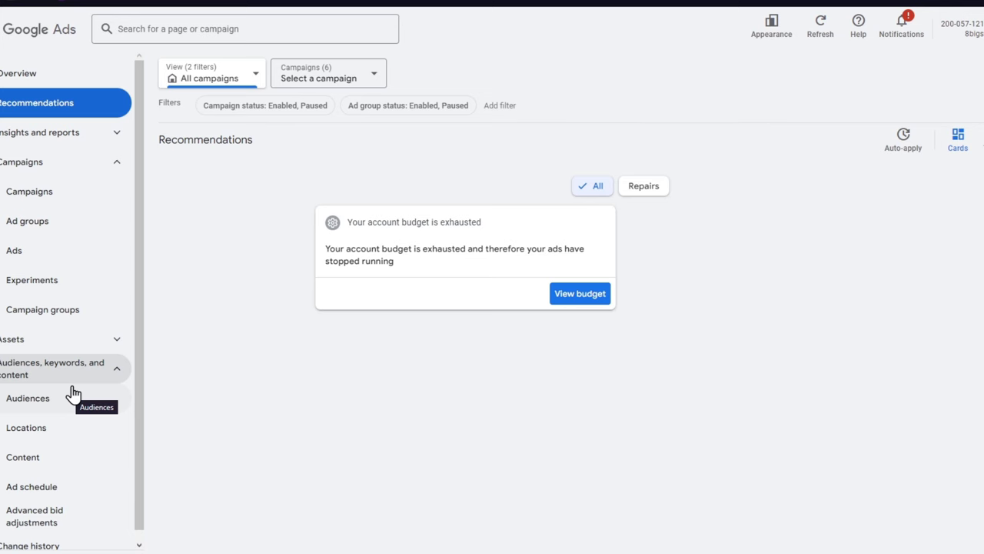
{"action": "left_click", "coordinate": [113, 135]}
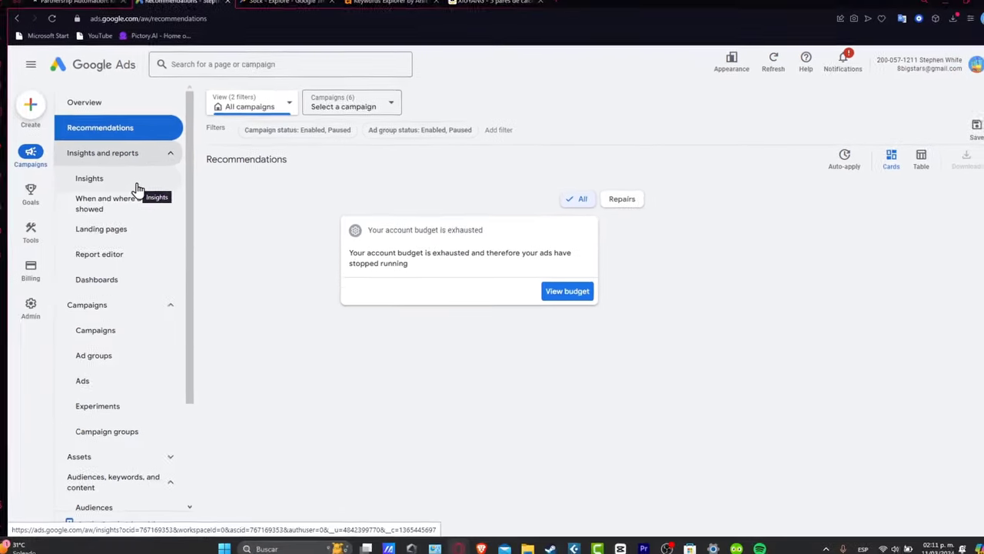
Switch to the impact.com website.
{"action": "left_click", "coordinate": [108, 8]}
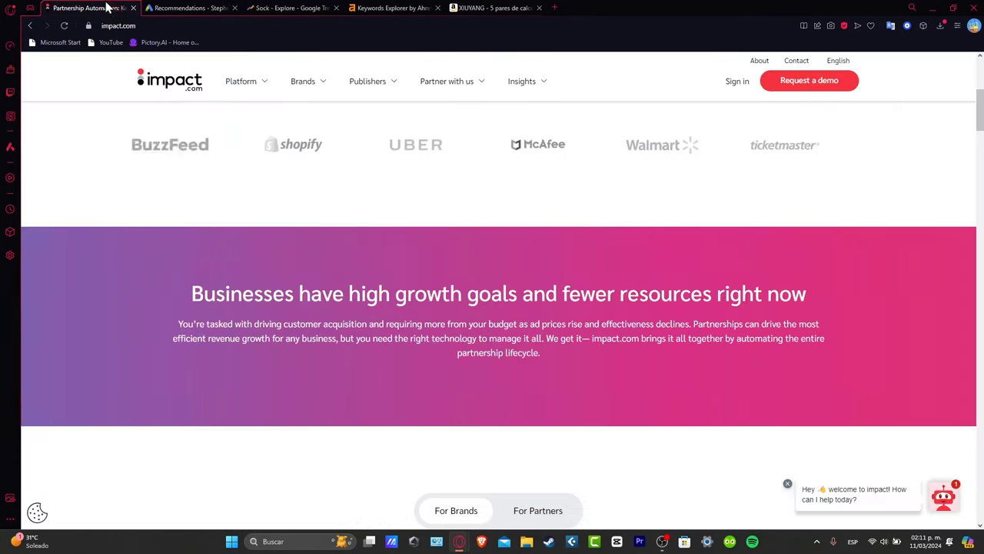